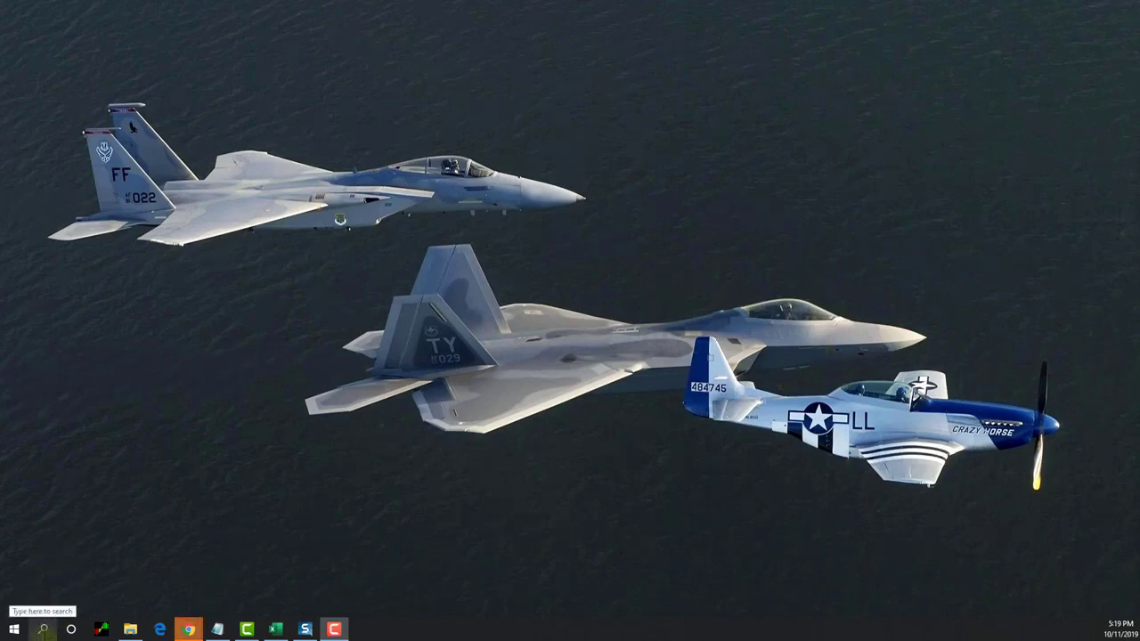
Step: Check the installed Windows version with winver, then close the version window
{"action": "left_click", "coordinate": [42, 630]}
{"action": "type", "text": "winver"}
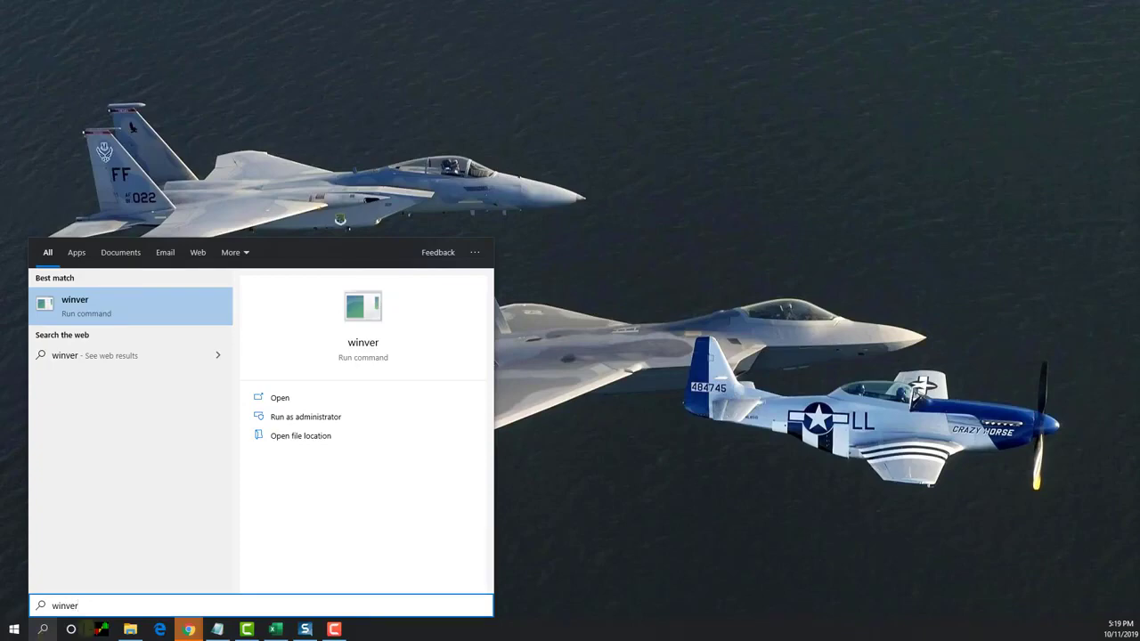
{"action": "left_click", "coordinate": [87, 306]}
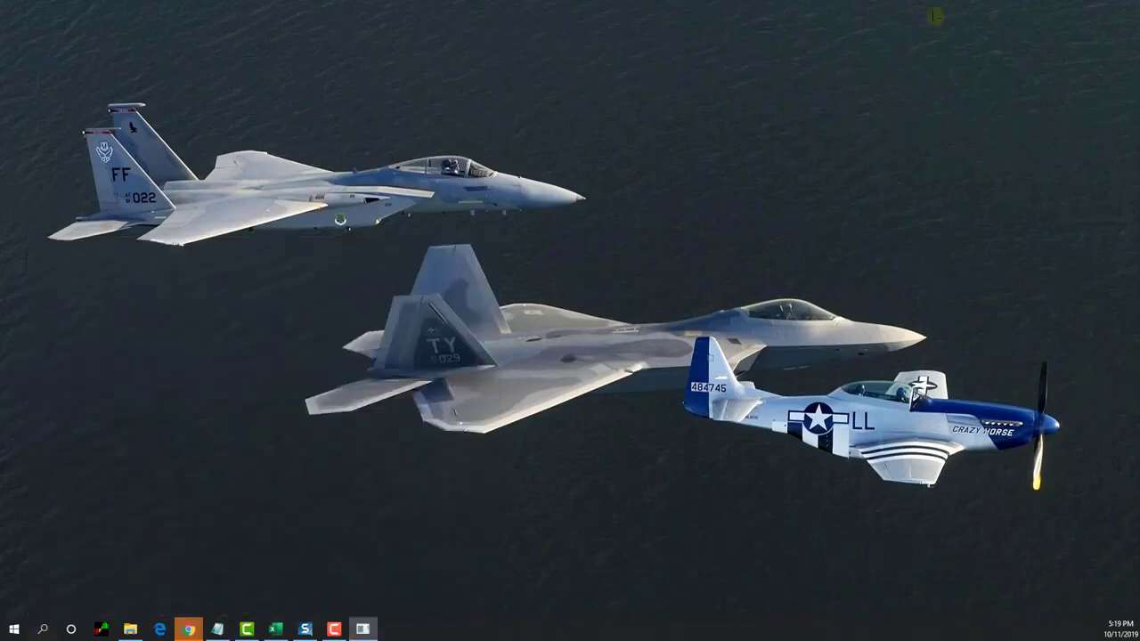
{"action": "mouse_move", "coordinate": [259, 100]}
{"action": "left_mouse_down"}
{"action": "mouse_move", "coordinate": [473, 134]}
{"action": "mouse_move", "coordinate": [459, 146]}
{"action": "left_mouse_up"}
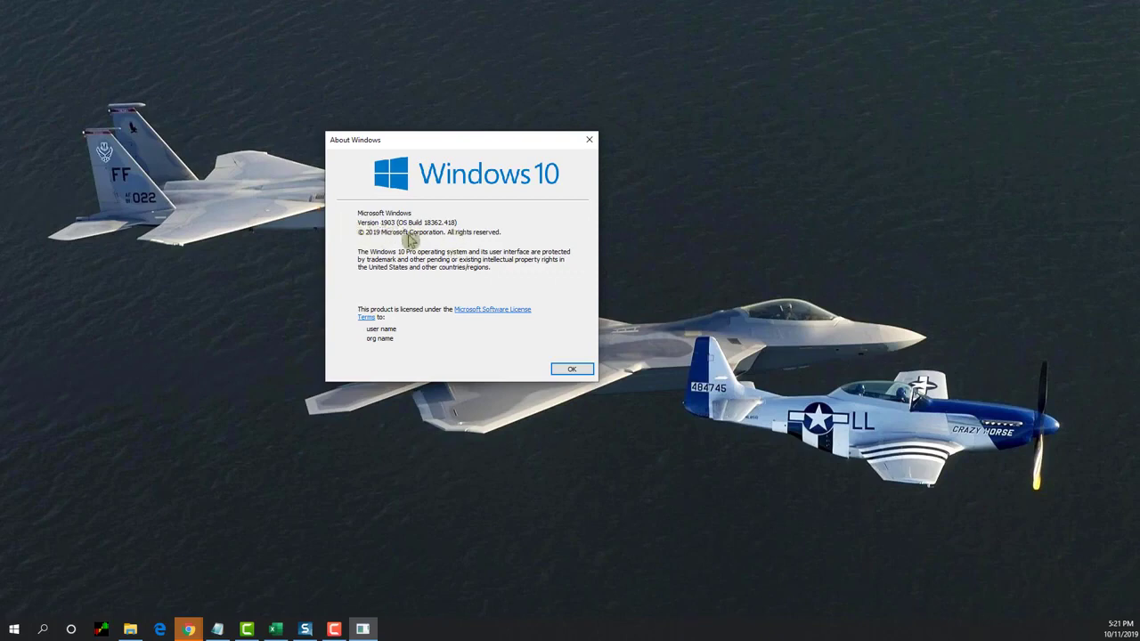
{"action": "left_click", "coordinate": [580, 374]}
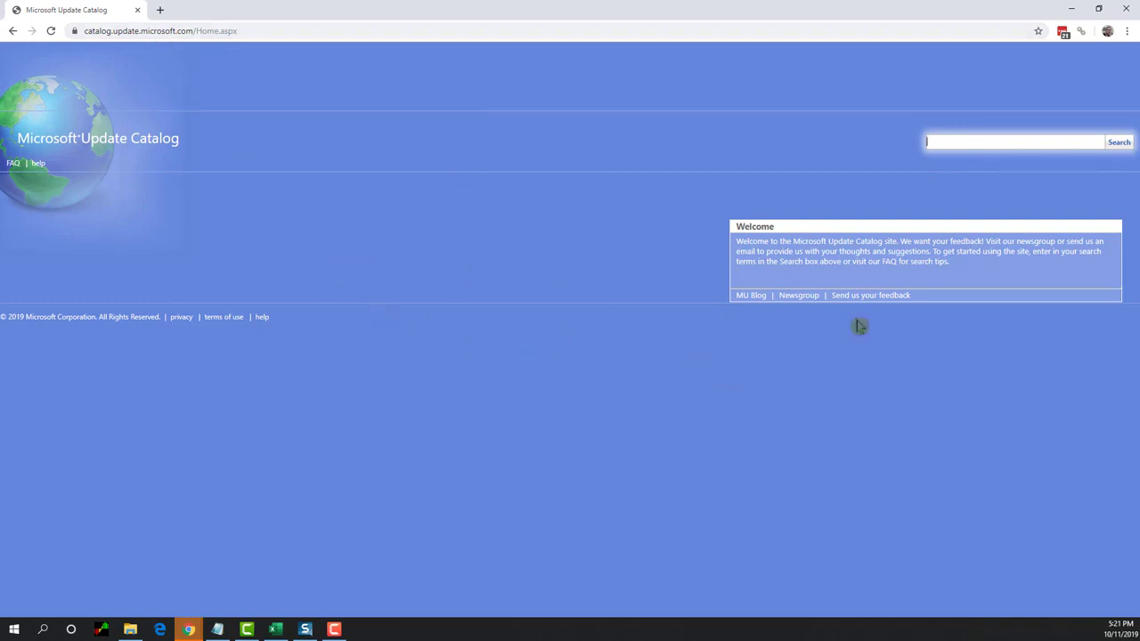
Step: Search the Update Catalog for the pasted query 'Servicing Stack Update for Windows 10'
{"action": "right_click", "coordinate": [949, 142]}
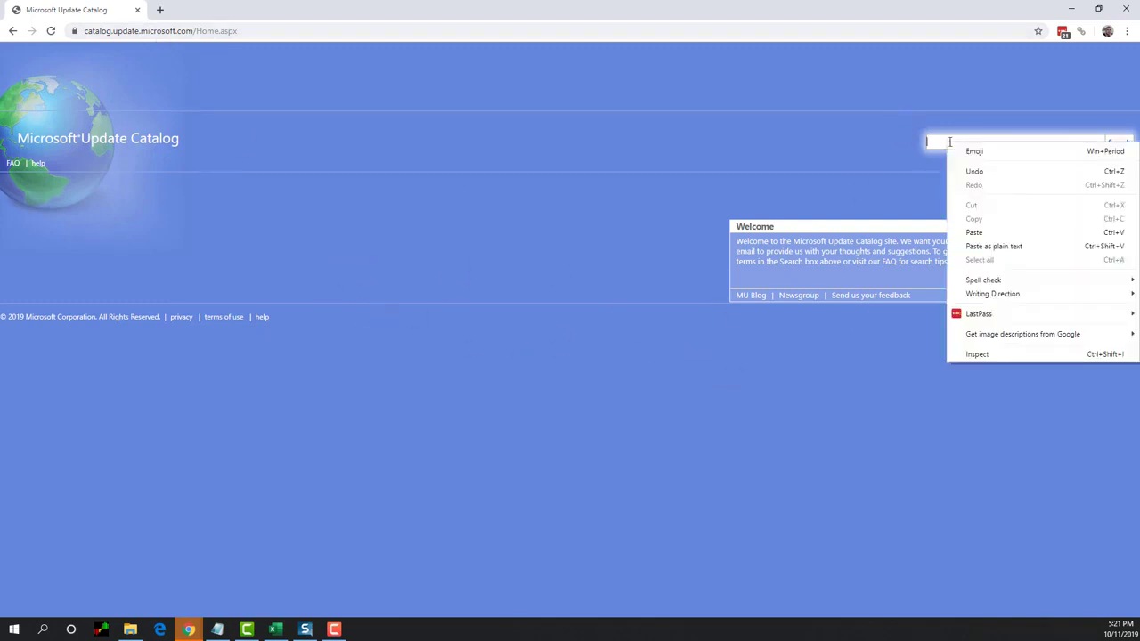
{"action": "left_click", "coordinate": [985, 232]}
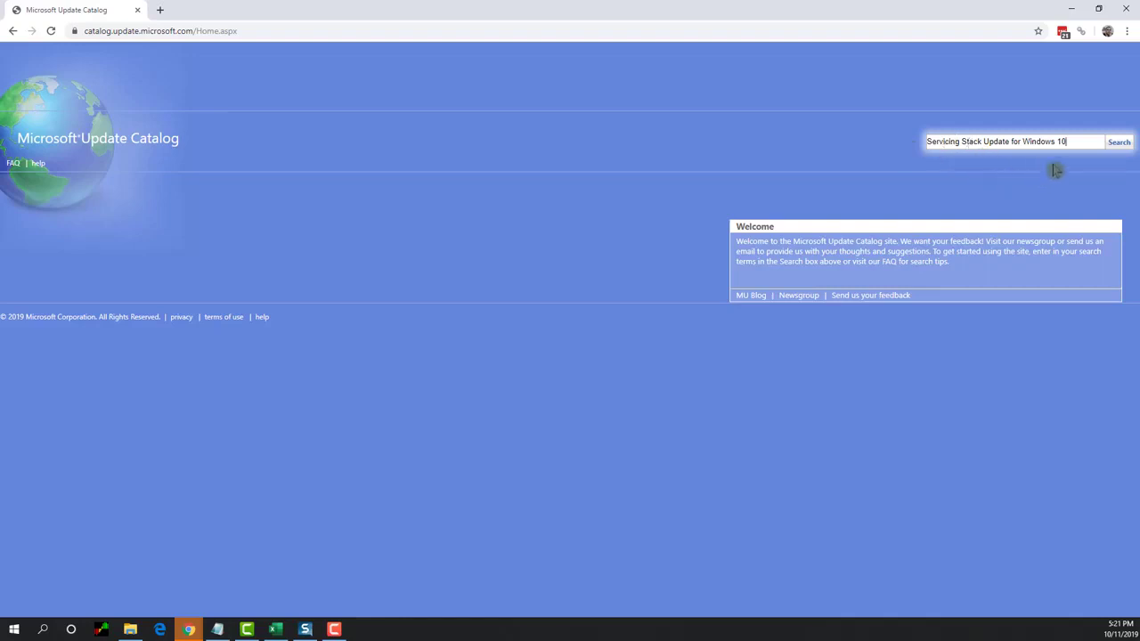
{"action": "left_click", "coordinate": [1118, 142]}
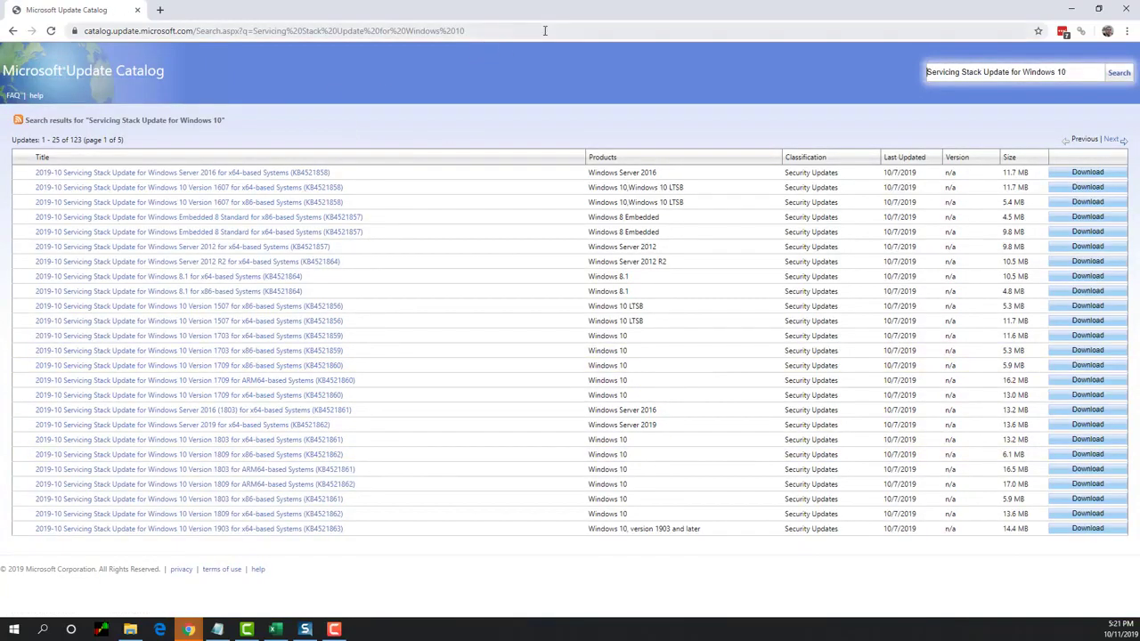
{"action": "left_click", "coordinate": [545, 30]}
{"action": "left_click", "coordinate": [545, 30]}
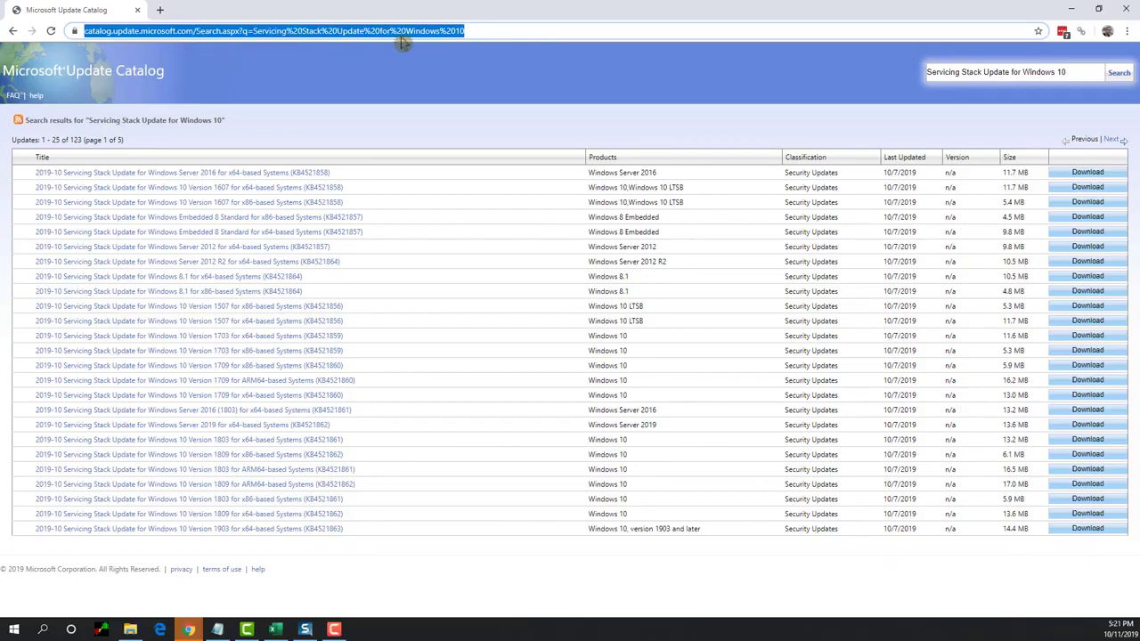
{"action": "left_click", "coordinate": [666, 119]}
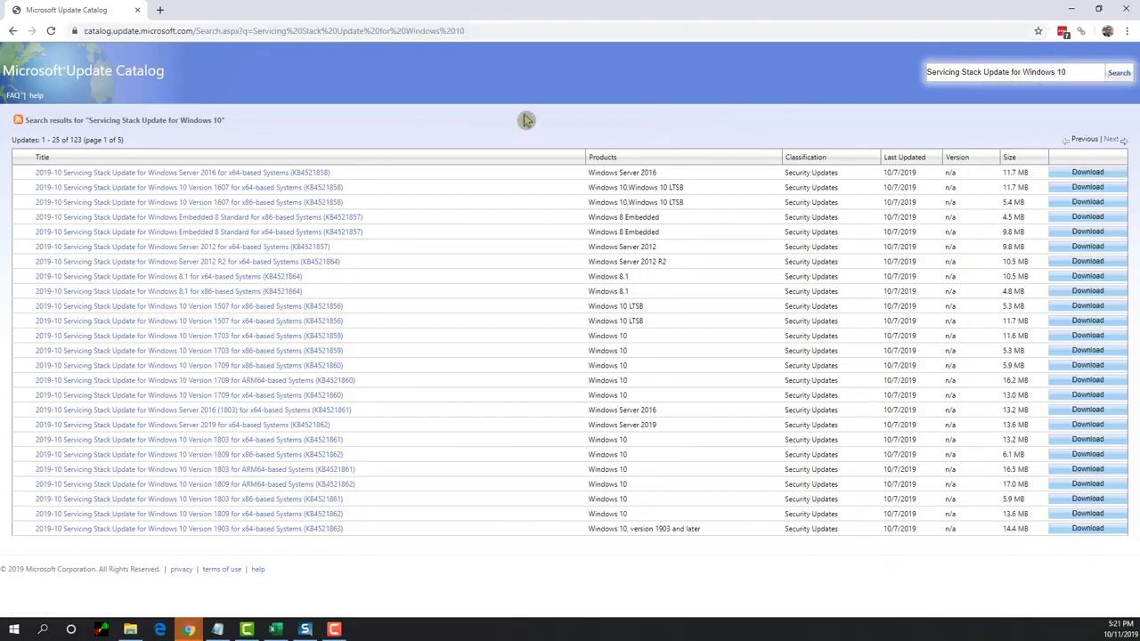